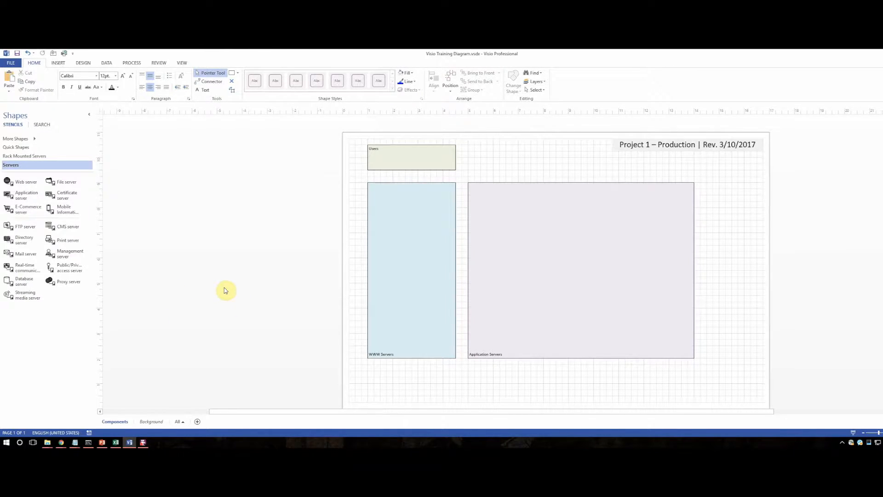
# Review the Background page's setup, checking its page properties, print setup and page size
pyautogui.click(145, 424)
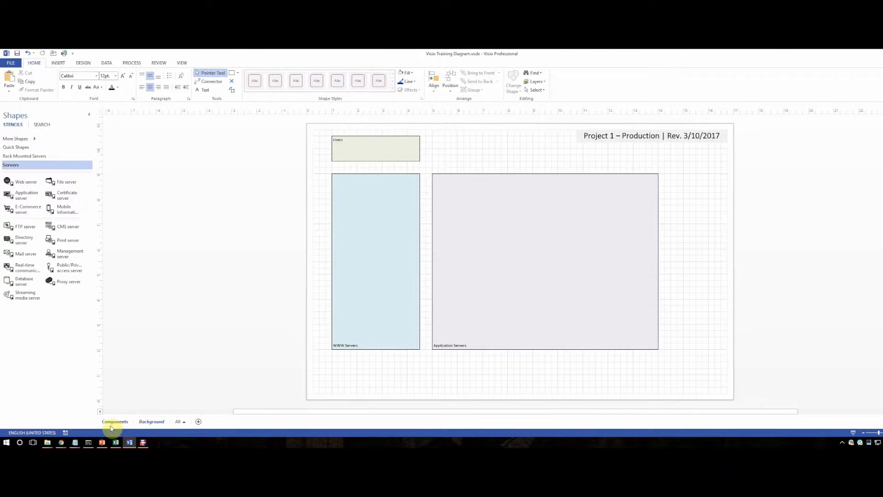
pyautogui.rightClick(149, 423)
pyautogui.click(167, 409)
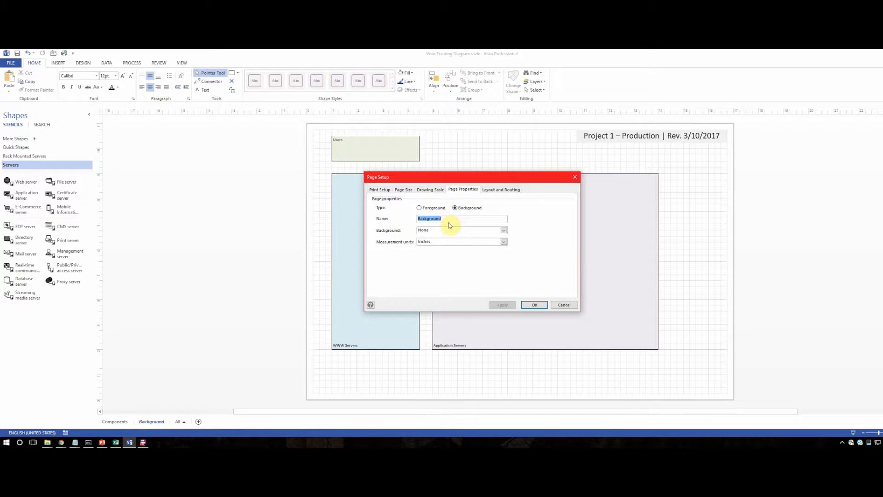
pyautogui.click(403, 191)
pyautogui.click(381, 190)
pyautogui.click(404, 191)
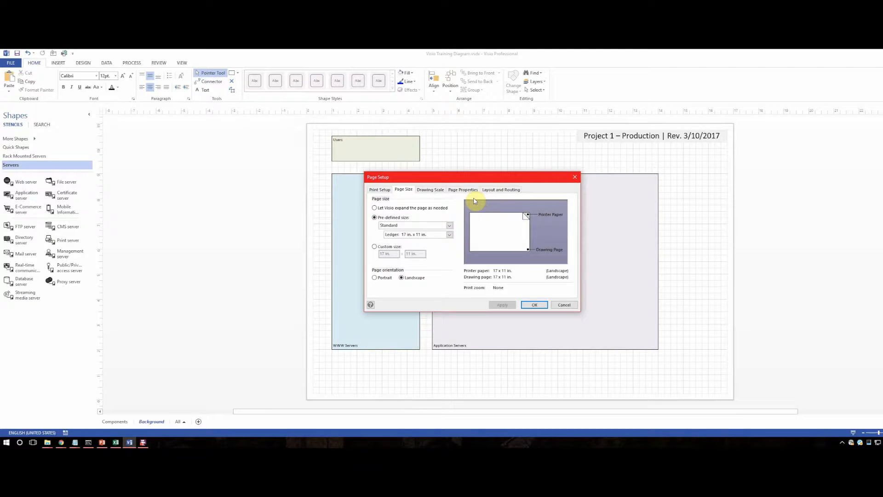
pyautogui.click(535, 306)
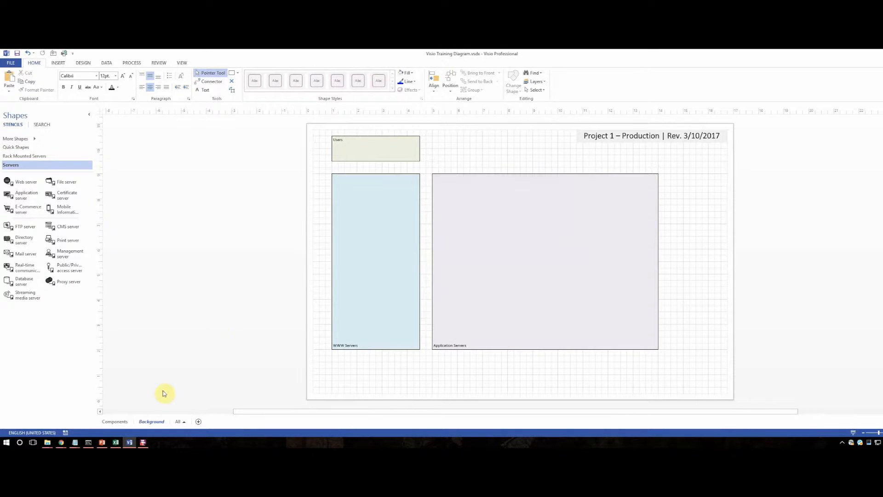
# Check the page type assigned to the Background page in its page properties
pyautogui.click(114, 421)
pyautogui.rightClick(151, 421)
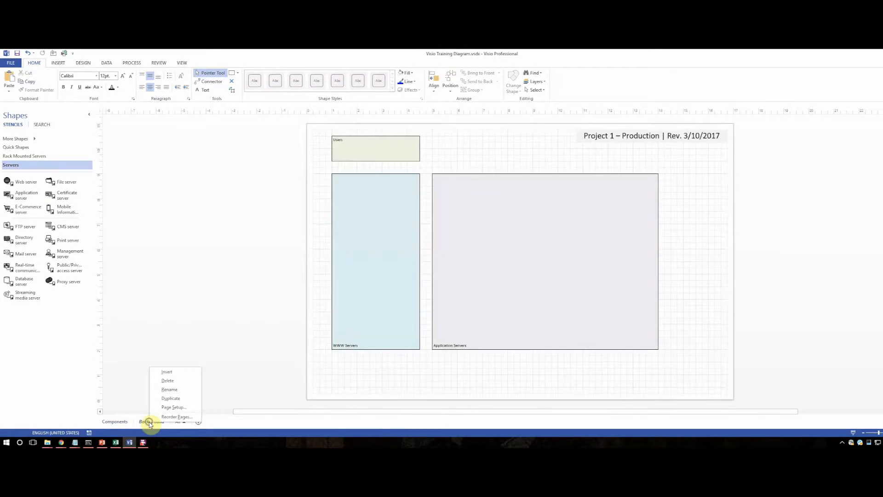
pyautogui.click(161, 411)
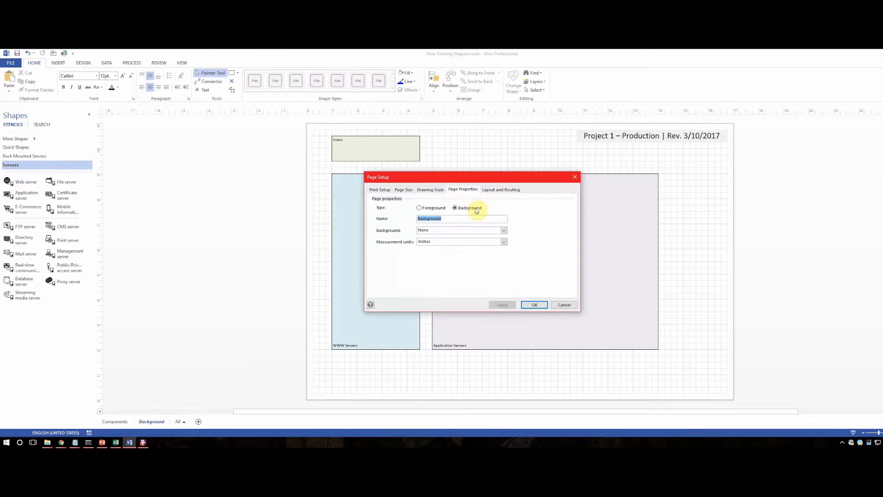
pyautogui.click(538, 305)
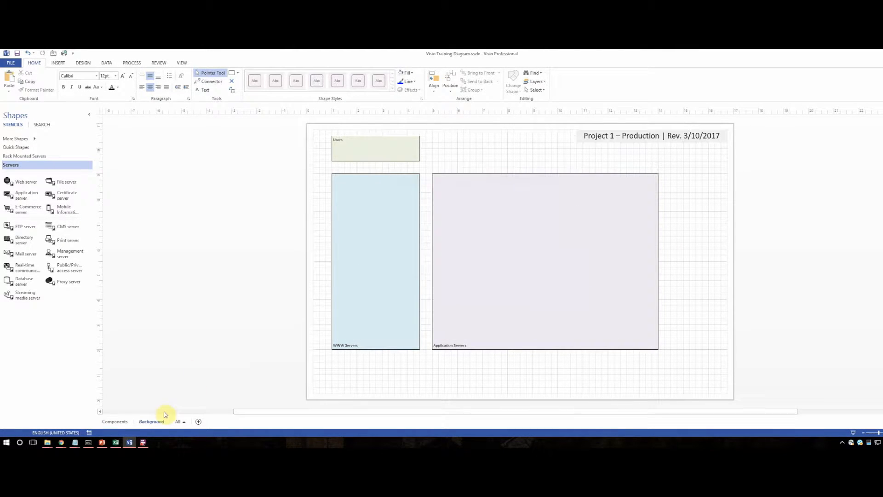
# Set the Components page's assigned background to None and apply it
pyautogui.click(115, 421)
pyautogui.rightClick(117, 423)
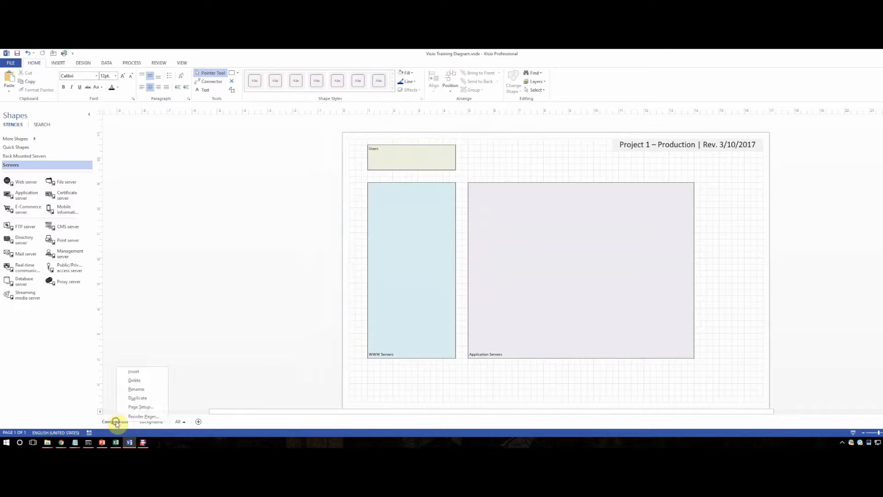
pyautogui.click(130, 411)
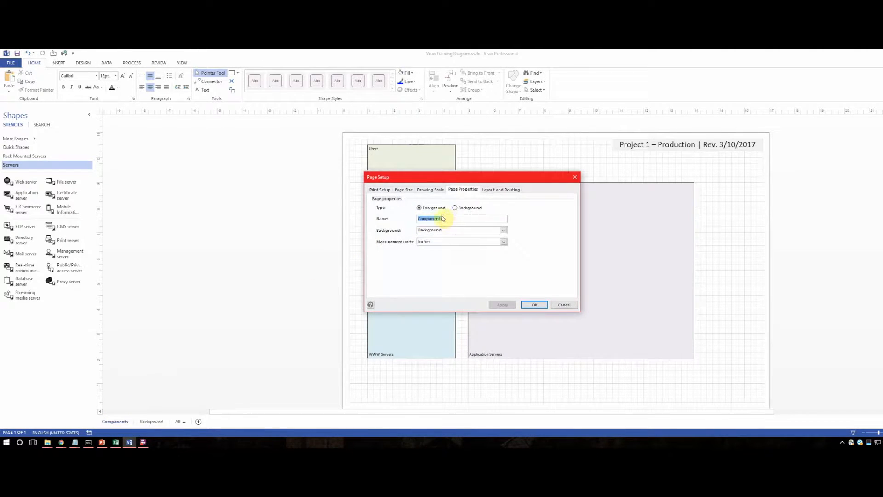
pyautogui.click(431, 231)
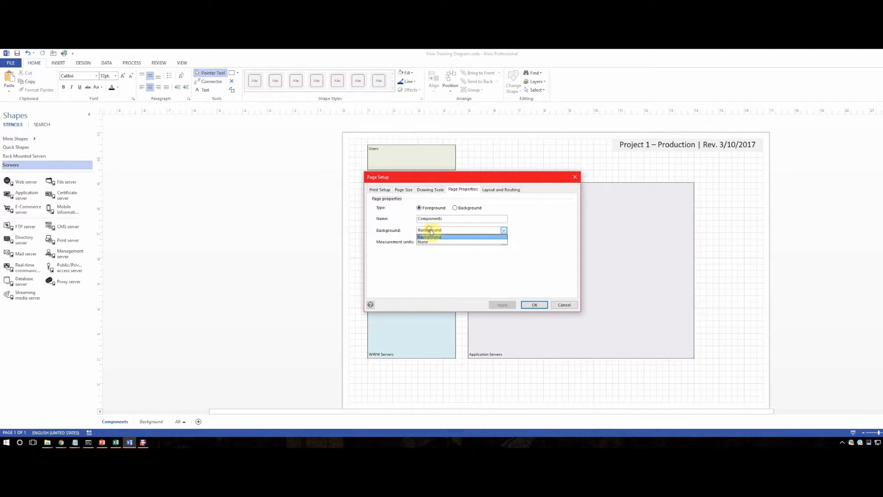
pyautogui.click(431, 241)
pyautogui.click(502, 305)
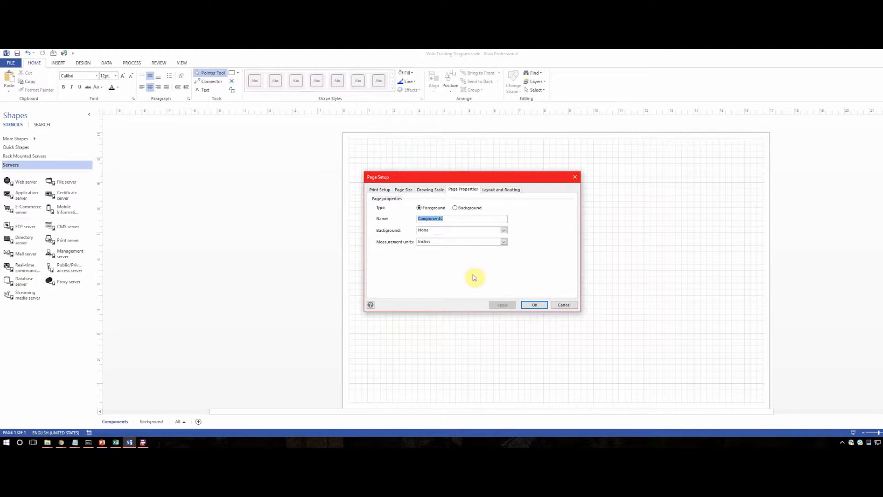
# Assign the Background page to the Components page again and confirm the page setup
pyautogui.click(437, 230)
pyautogui.click(434, 236)
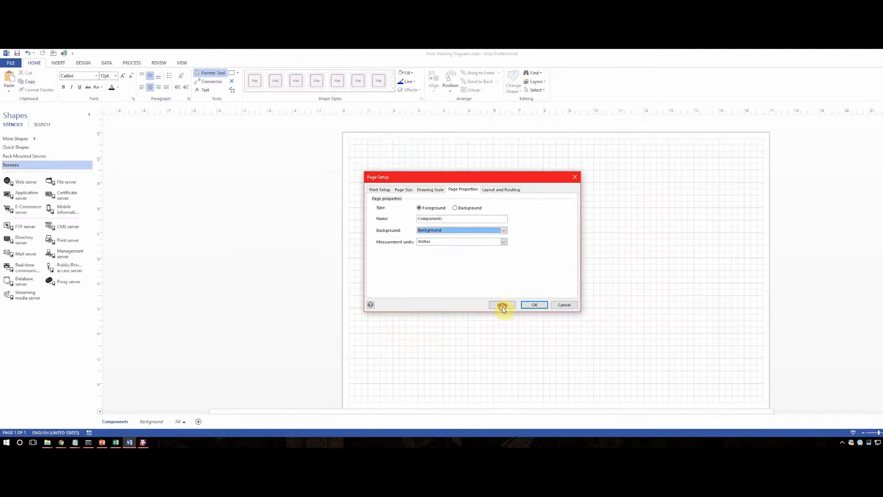
pyautogui.click(503, 305)
pyautogui.click(533, 305)
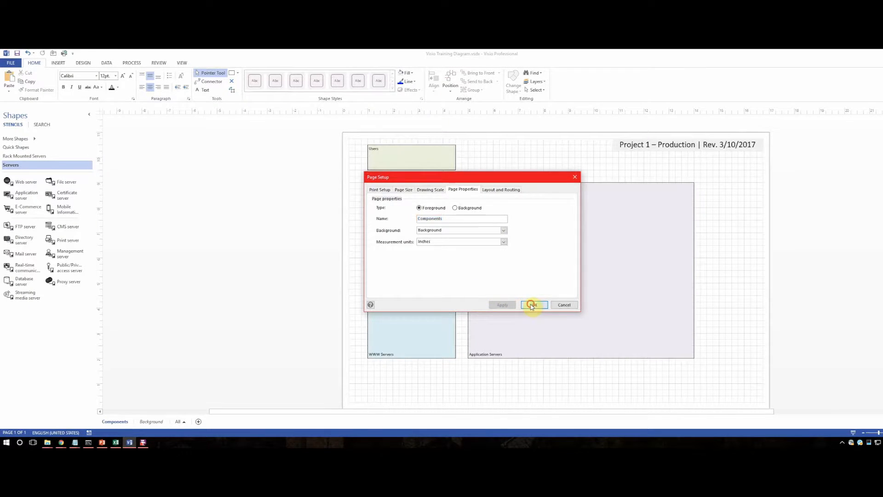
# Try to select the background shapes from the Components page by drawing selection boxes over them
pyautogui.moveTo(347, 133); pyautogui.dragTo(581, 269)
pyautogui.moveTo(348, 132); pyautogui.dragTo(638, 396)
pyautogui.moveTo(355, 136); pyautogui.dragTo(418, 216)
pyautogui.scroll(1, 365, 175)
pyautogui.moveTo(349, 178); pyautogui.dragTo(600, 307)
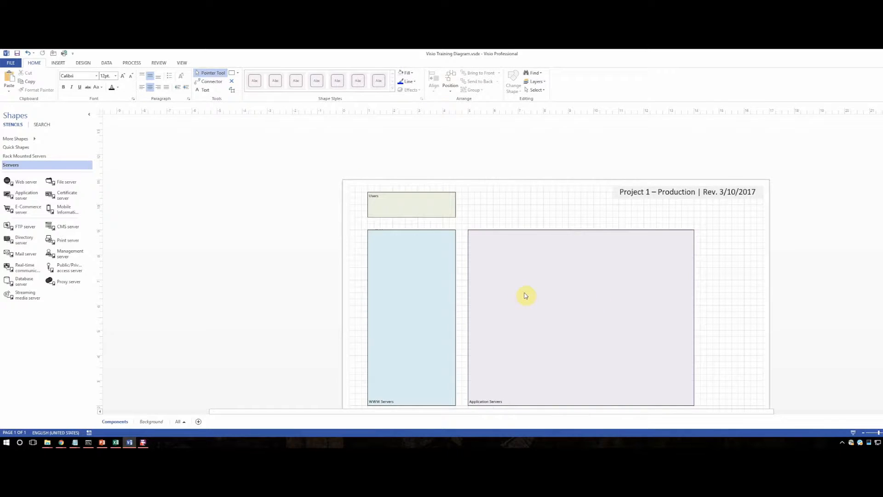
pyautogui.moveTo(357, 178); pyautogui.dragTo(567, 290)
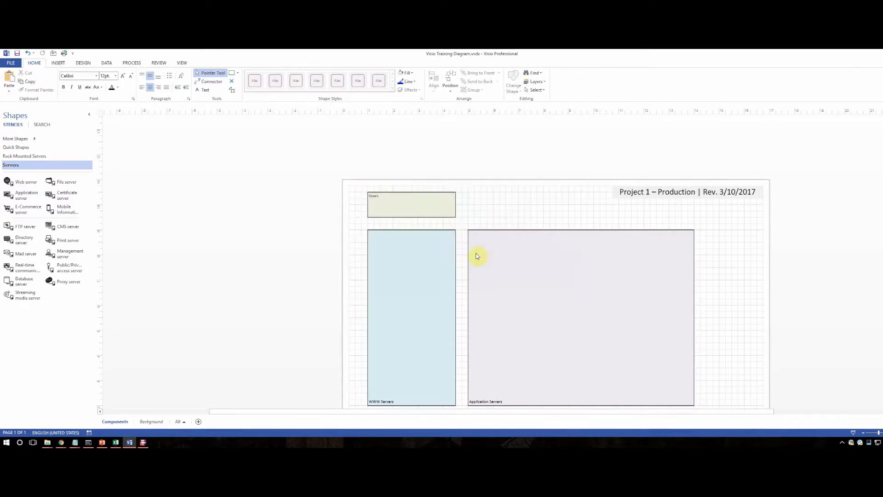
pyautogui.scroll(-2, 485, 251)
pyautogui.scroll(1, 485, 248)
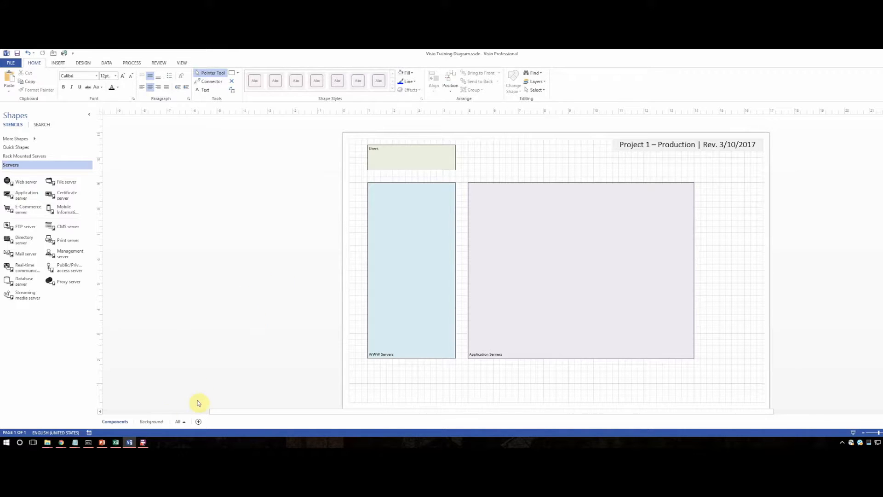
# Switch to Excel with Build Sheet - Project1.xlsx and look over the server build rows on Sheet1
pyautogui.click(115, 443)
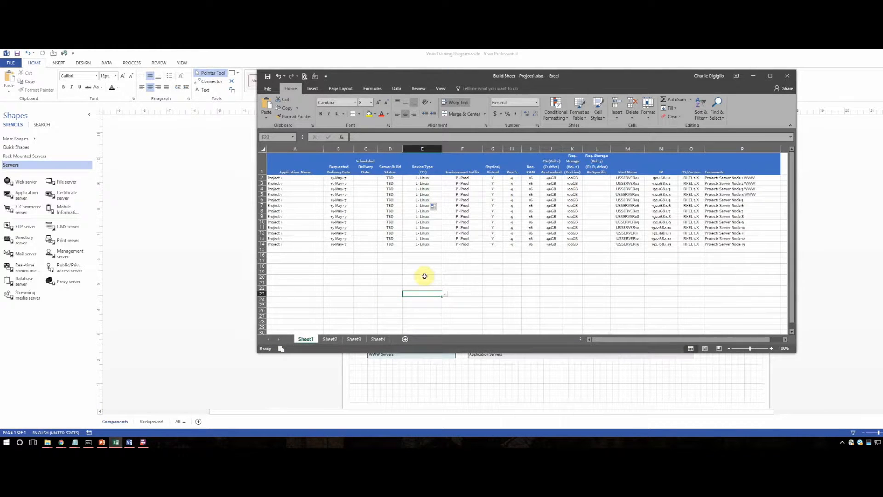
pyautogui.moveTo(381, 223); pyautogui.dragTo(372, 222)
pyautogui.click(505, 207)
pyautogui.click(368, 208)
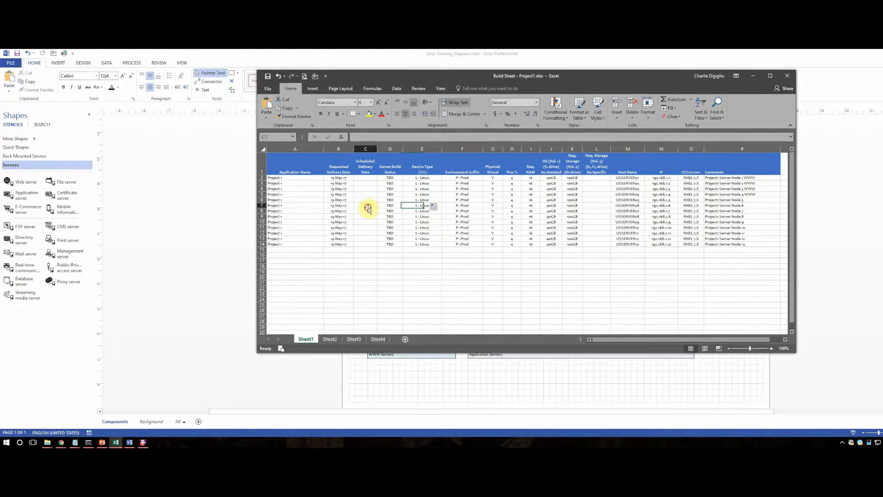
pyautogui.click(390, 189)
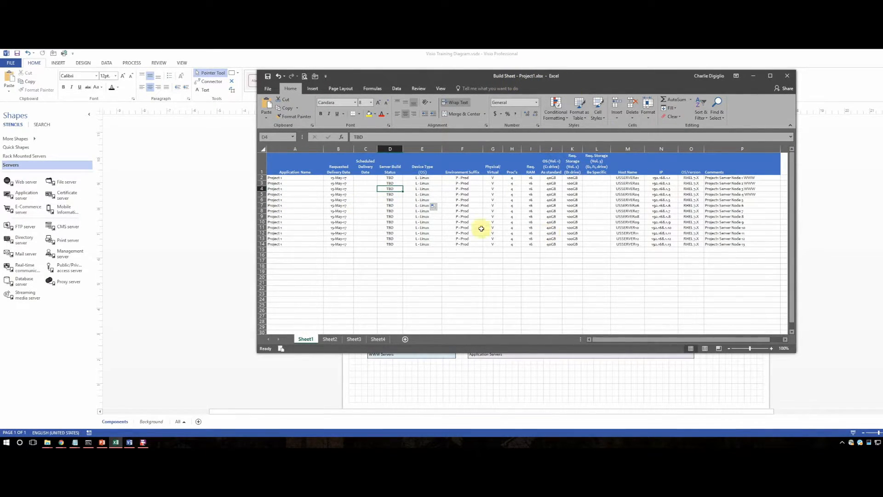
pyautogui.click(282, 183)
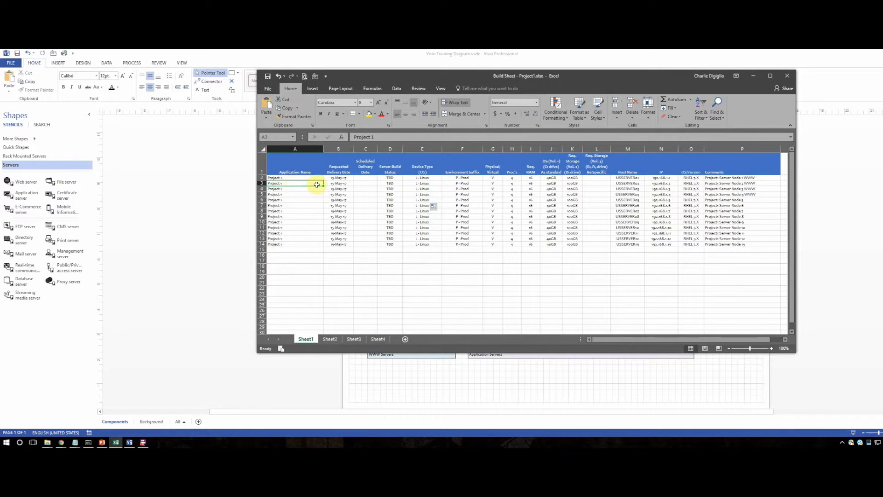
# Examine the Comments entries for the server nodes and the OS/version column
pyautogui.click(750, 188)
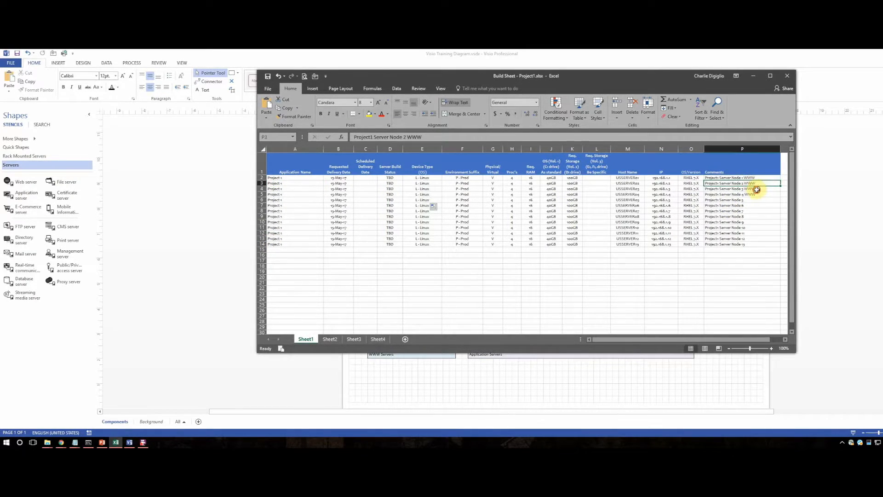
pyautogui.click(757, 195)
pyautogui.click(747, 201)
pyautogui.click(737, 216)
pyautogui.click(741, 234)
pyautogui.click(744, 239)
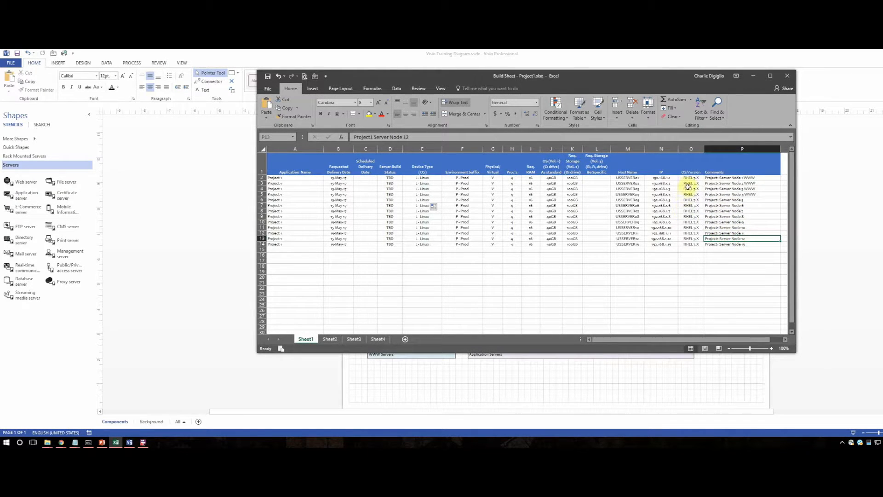
pyautogui.click(690, 177)
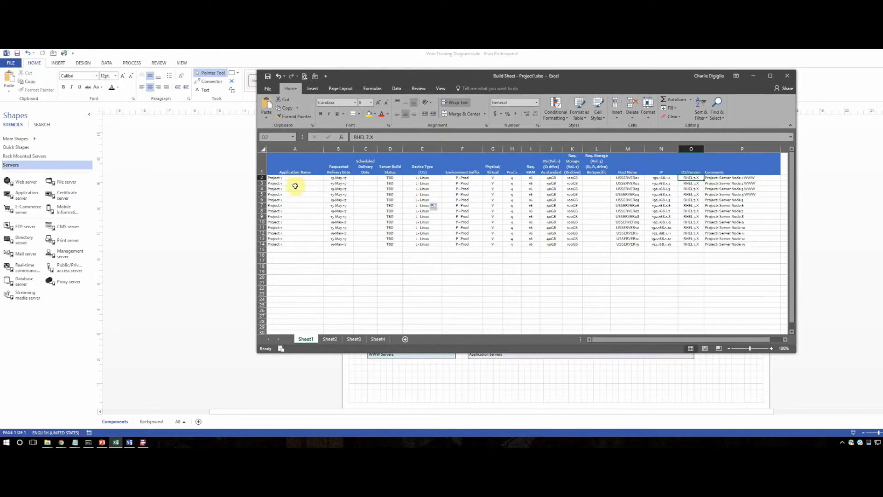
# Examine the Application Name entries across the server rows
pyautogui.click(281, 178)
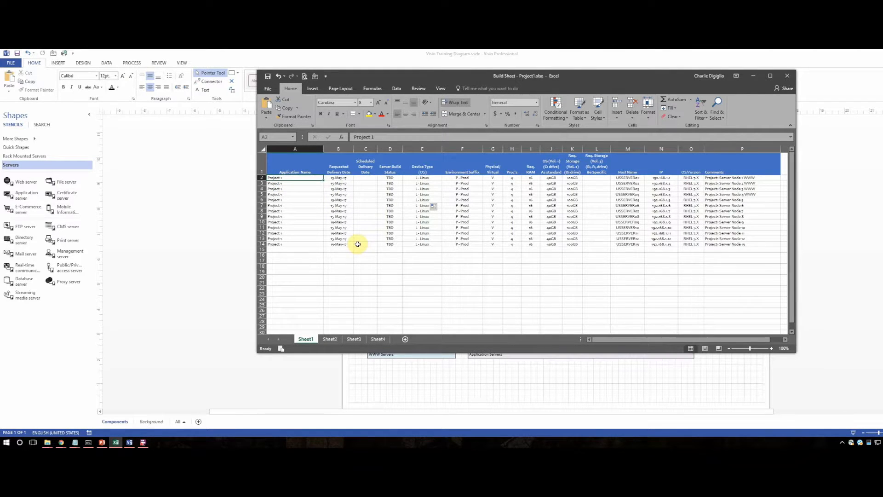
pyautogui.click(296, 188)
pyautogui.click(295, 218)
pyautogui.click(291, 193)
pyautogui.click(290, 233)
pyautogui.click(302, 206)
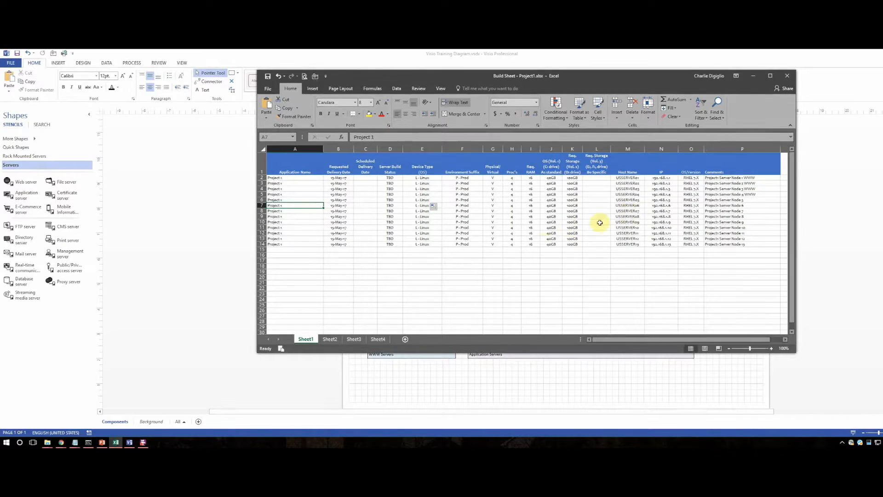
pyautogui.click(283, 189)
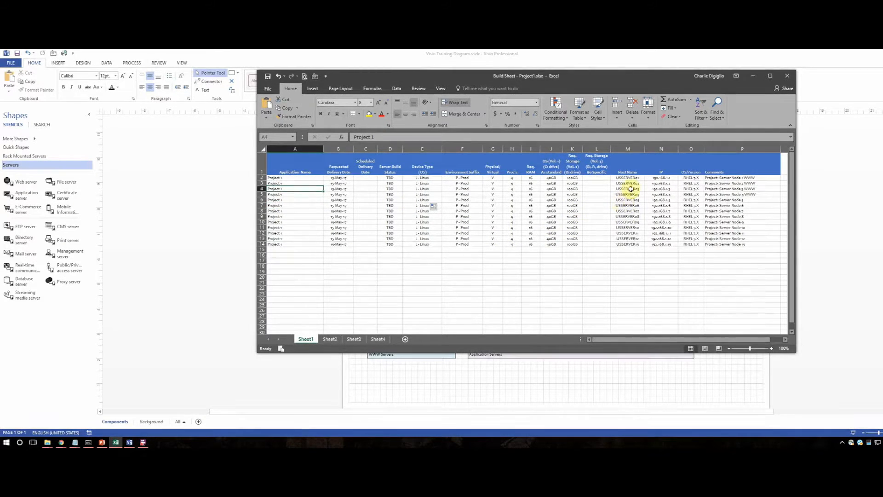
# Examine the Host Name and IP columns of the build sheet, and return to the Visio diagram
pyautogui.click(629, 189)
pyautogui.click(621, 178)
pyautogui.click(628, 199)
pyautogui.click(630, 233)
pyautogui.click(631, 244)
pyautogui.click(628, 216)
pyautogui.click(631, 191)
pyautogui.click(621, 217)
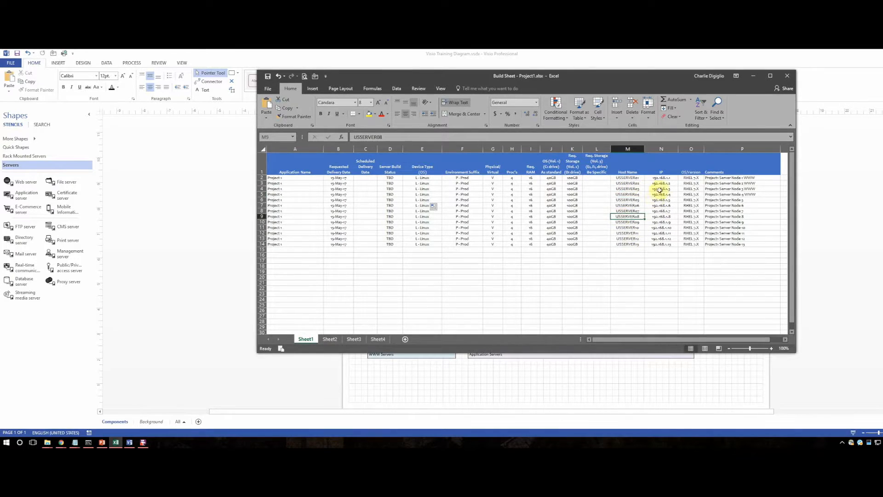
pyautogui.click(661, 190)
pyautogui.click(662, 221)
pyautogui.click(662, 239)
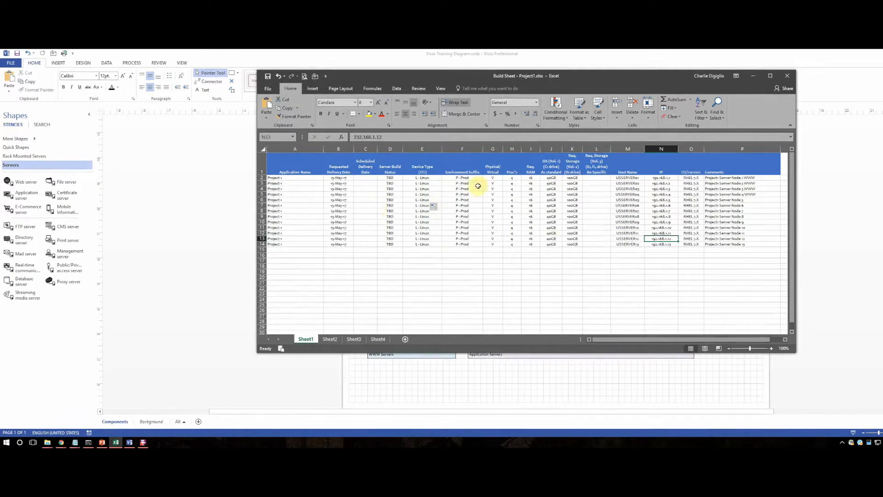
pyautogui.click(750, 75)
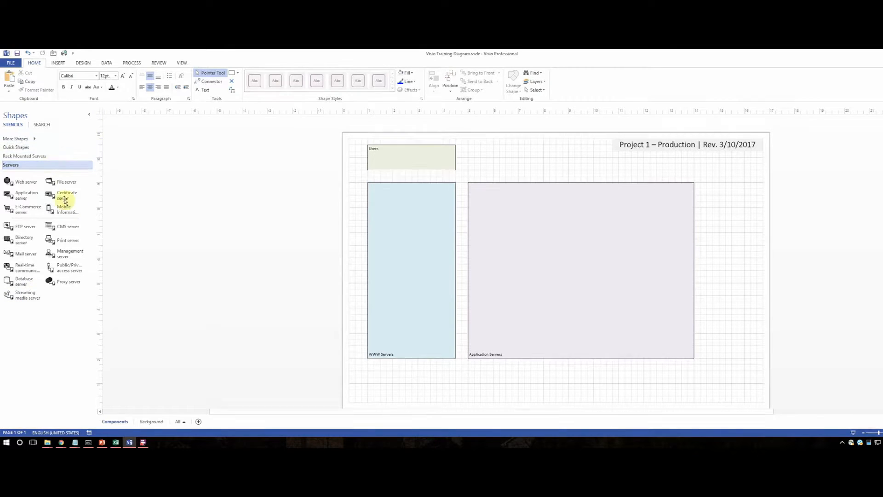
# Start linking data to shapes with a Microsoft Excel workbook as the data source
pyautogui.click(106, 63)
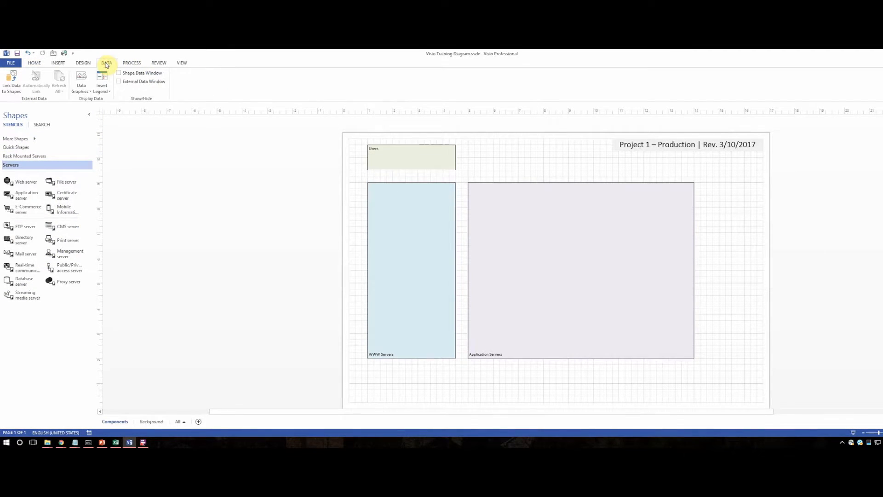
pyautogui.click(13, 86)
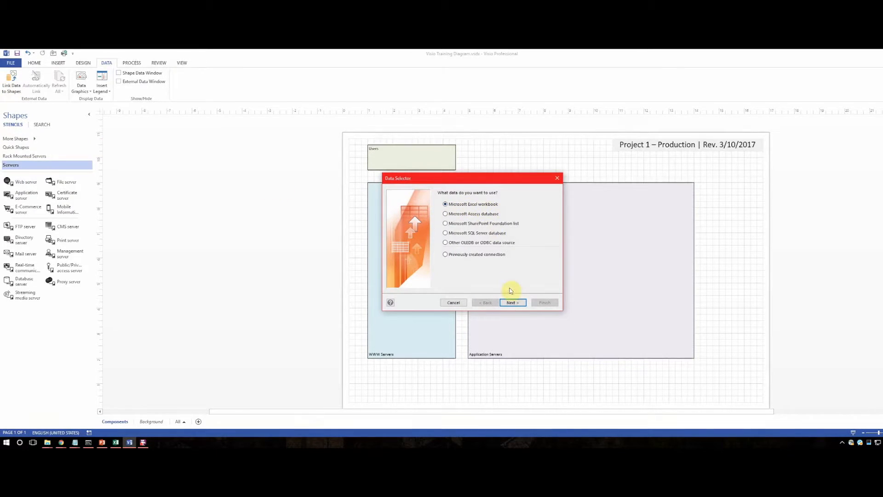
pyautogui.click(512, 302)
pyautogui.click(551, 229)
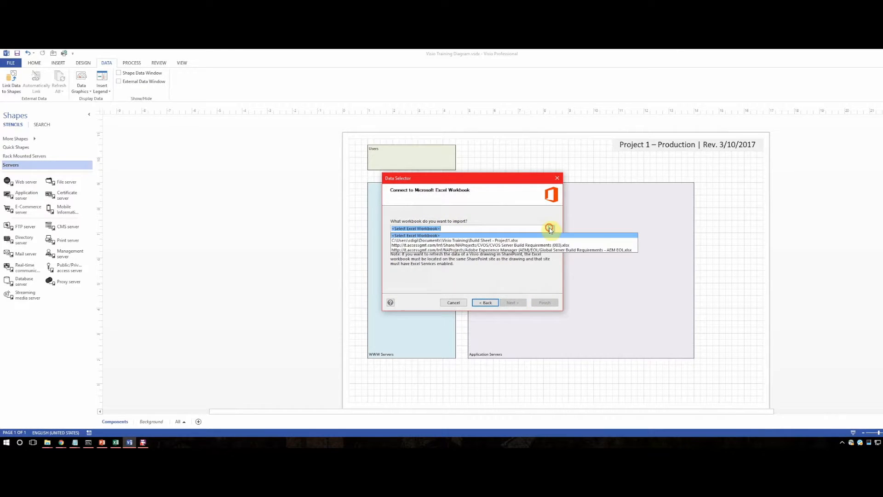
pyautogui.click(551, 229)
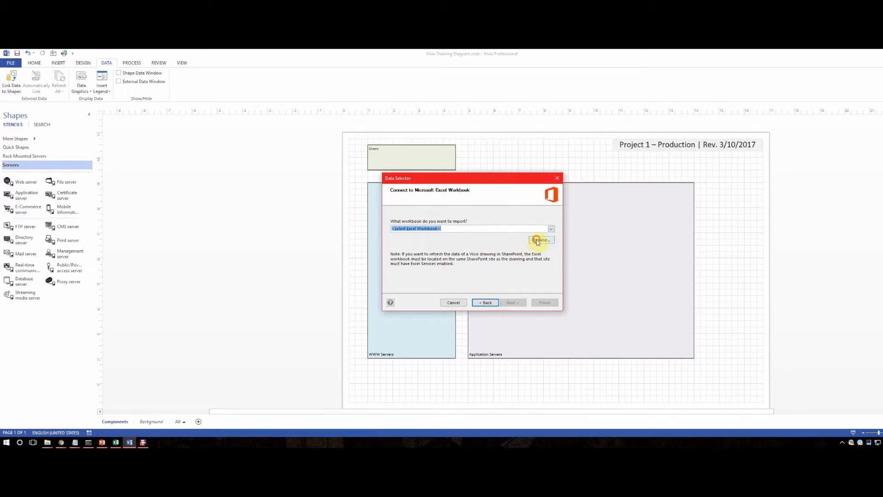
# Choose Build Sheet - Project1.xlsx from the Visio Training folder in Documents as the workbook to import
pyautogui.click(539, 240)
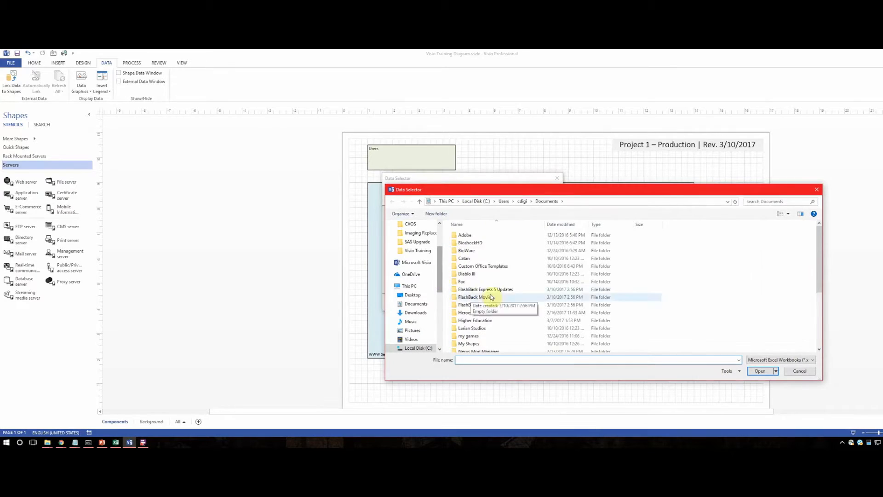
pyautogui.scroll(-5, 499, 290)
pyautogui.doubleClick(474, 332)
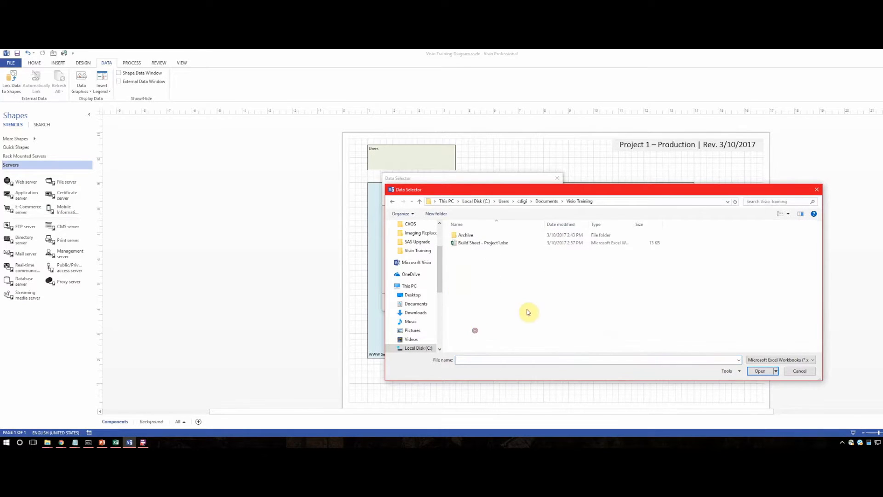
pyautogui.click(472, 246)
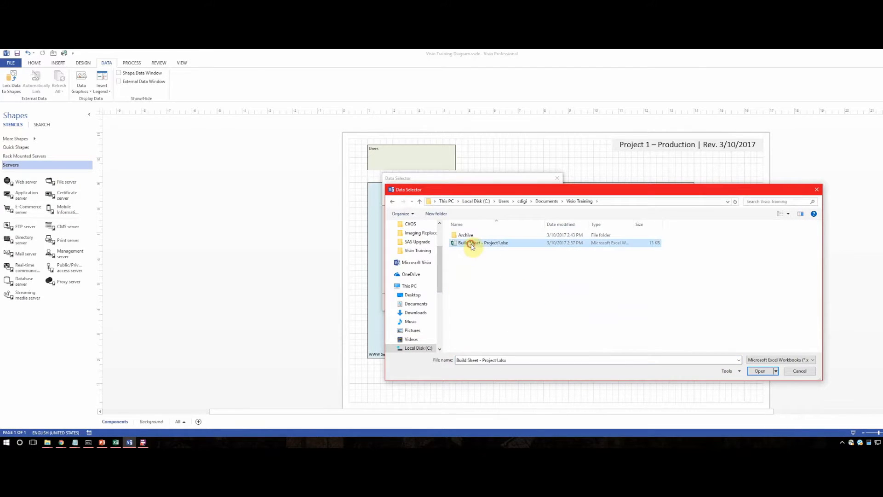
pyautogui.click(760, 370)
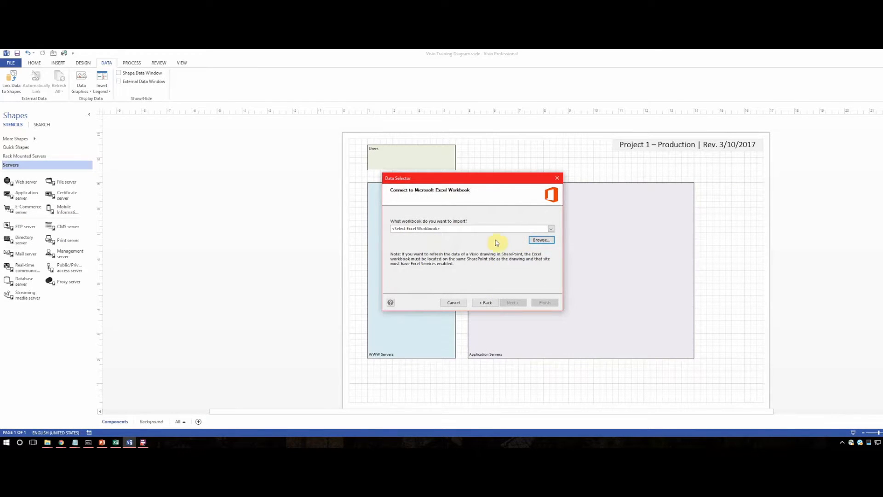
pyautogui.click(545, 238)
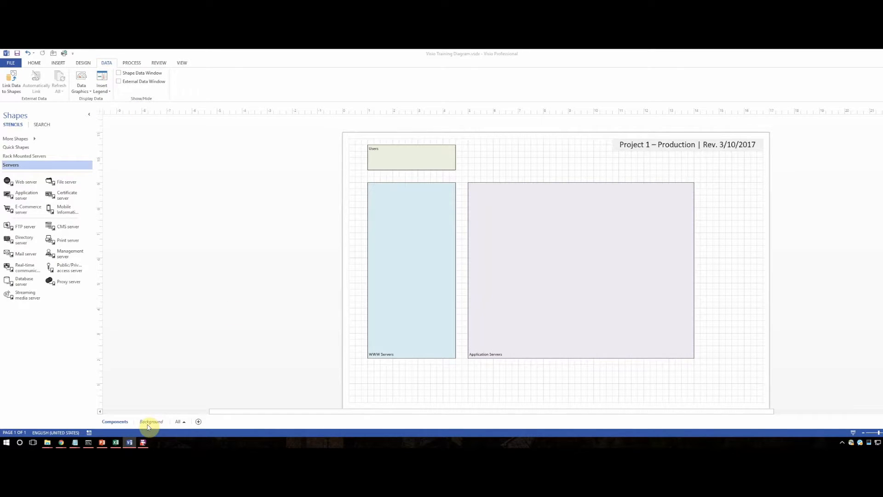
pyautogui.click(10, 83)
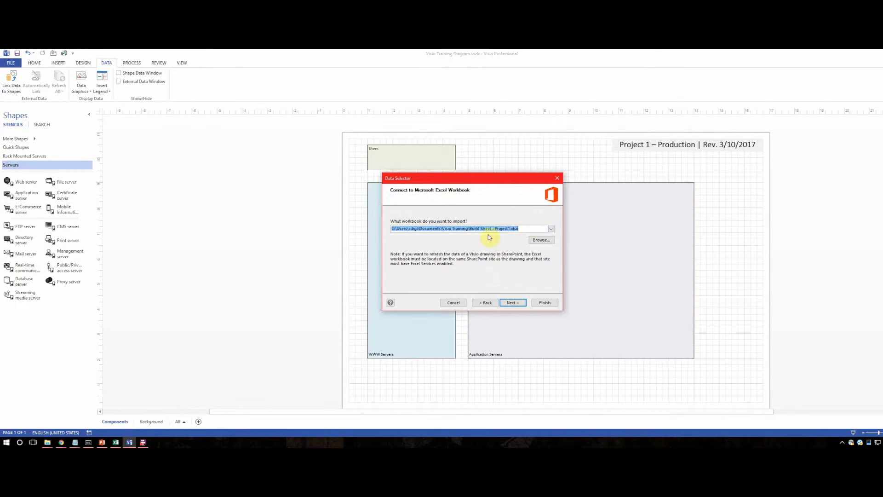
pyautogui.click(513, 303)
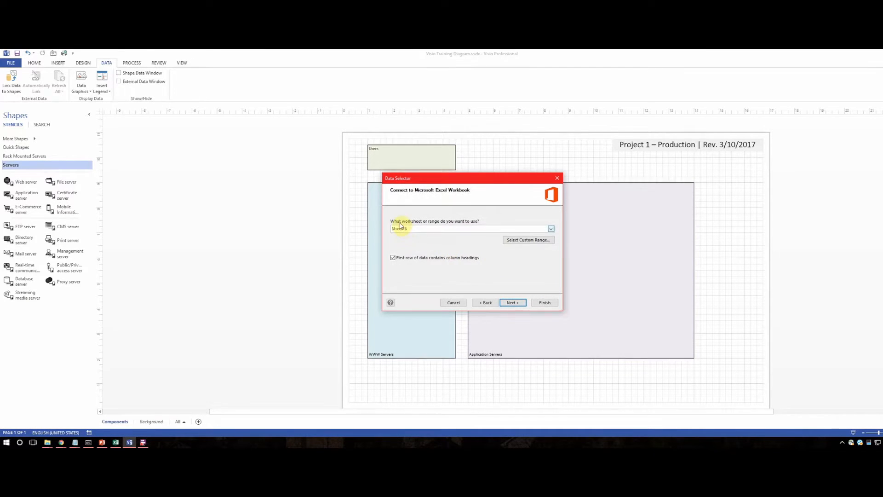
# Switch to Excel, look through Sheet3, Sheet4 and Sheet1 of the build sheet, and return to the Visio data import
pyautogui.click(117, 443)
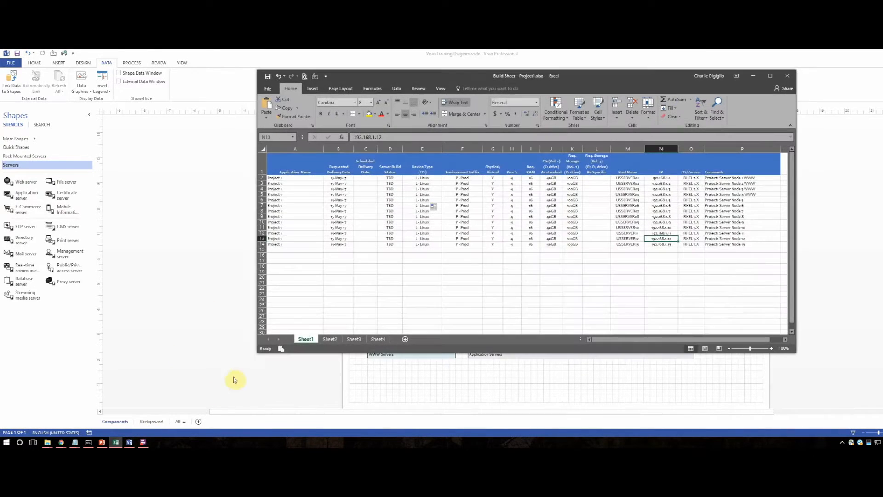
pyautogui.click(354, 339)
pyautogui.click(378, 339)
pyautogui.click(306, 339)
pyautogui.click(753, 77)
# Use worksheet Sheet1$ with its first row as column headings, checking the heading row in Excel before continuing
pyautogui.click(552, 229)
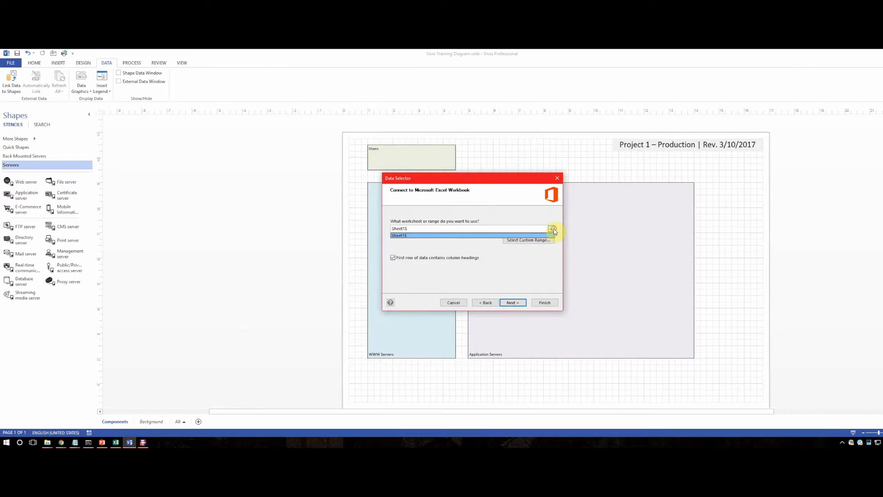
pyautogui.click(538, 235)
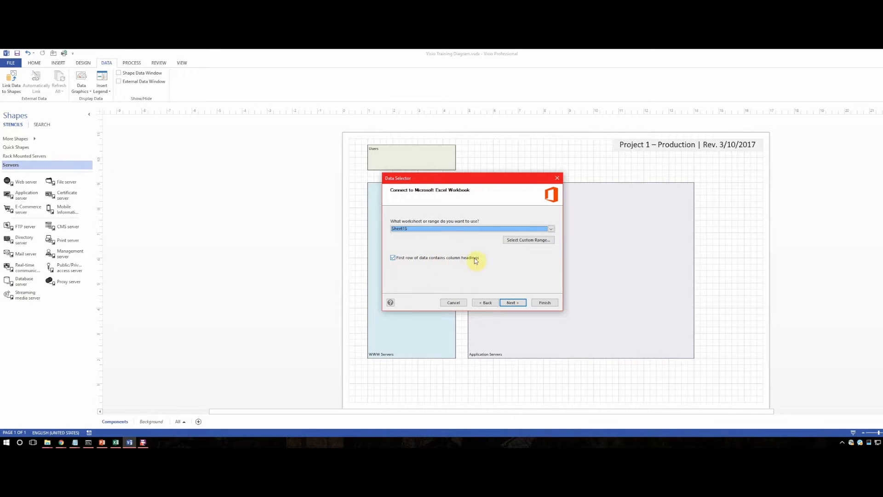
pyautogui.click(115, 444)
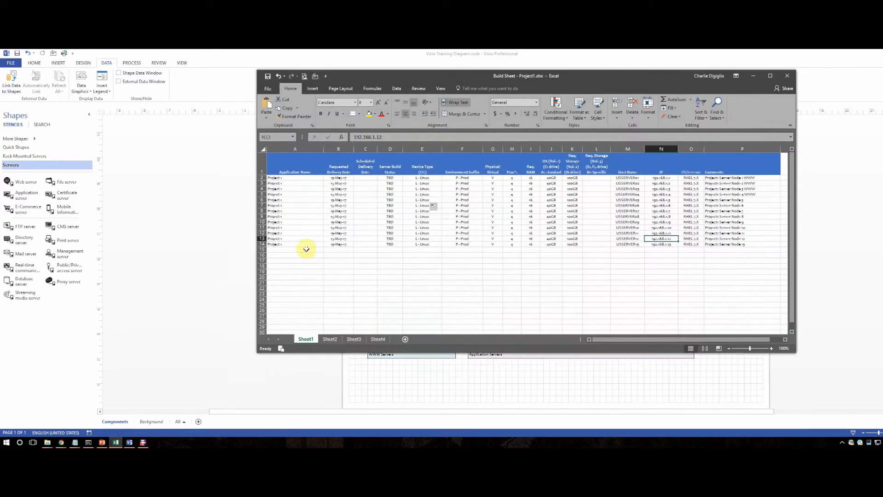
pyautogui.click(261, 167)
pyautogui.click(754, 75)
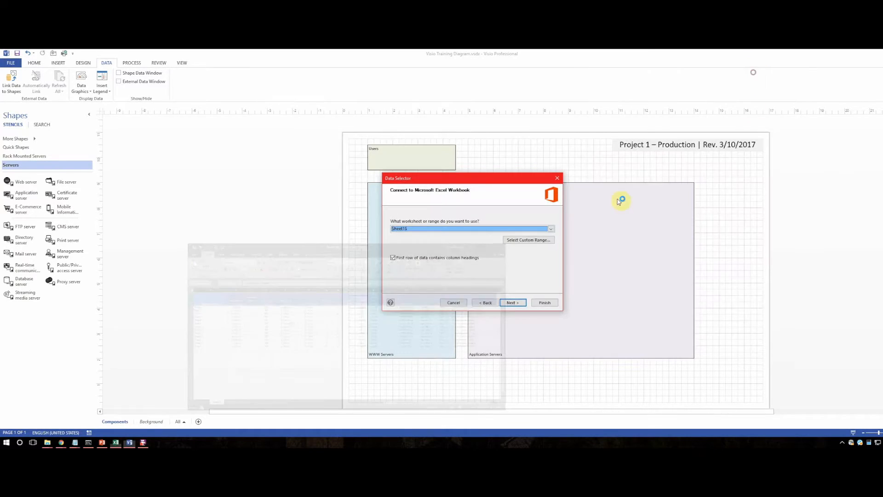
pyautogui.click(514, 302)
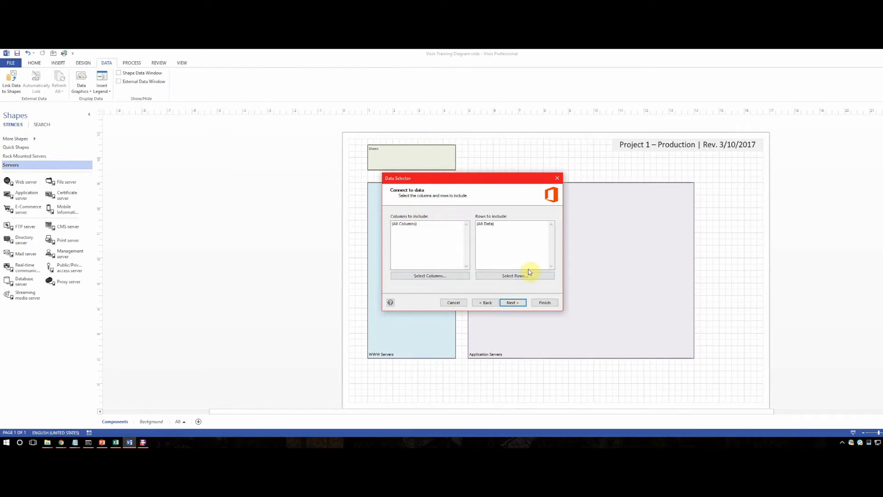
# Import all columns and rows with Host Name as the unique identifier for refreshing the data
pyautogui.click(510, 302)
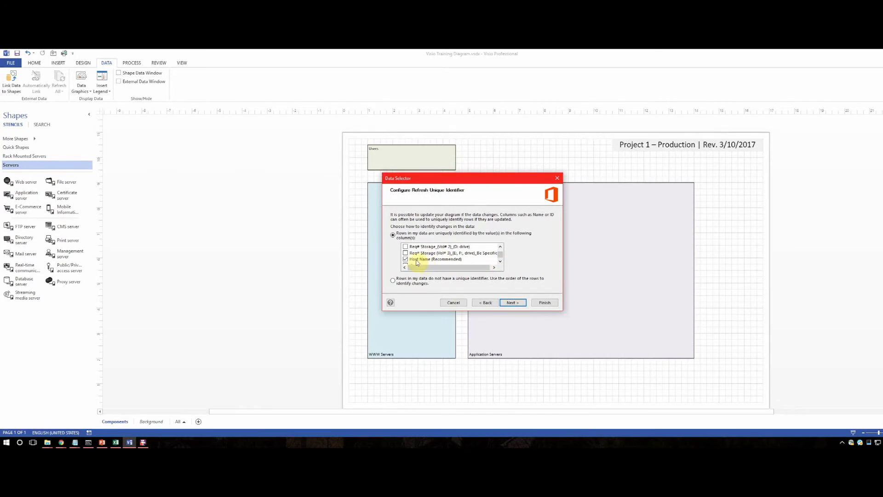
pyautogui.click(501, 261)
pyautogui.click(500, 261)
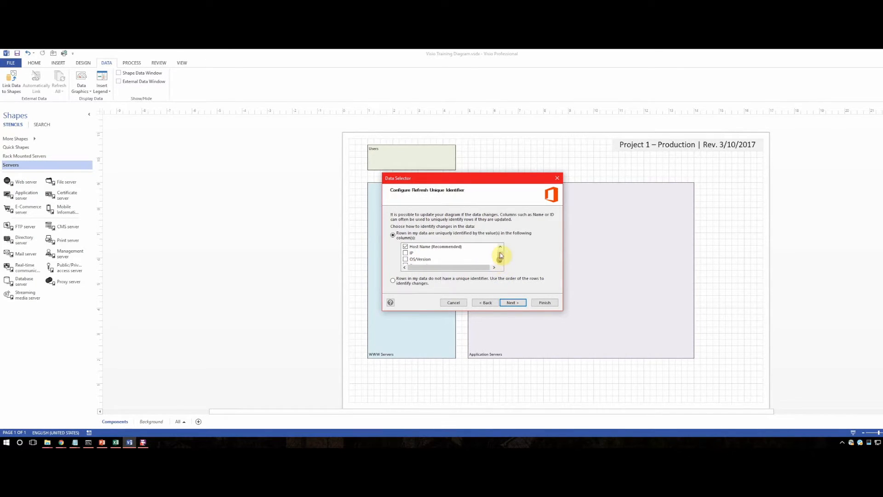
pyautogui.click(502, 249)
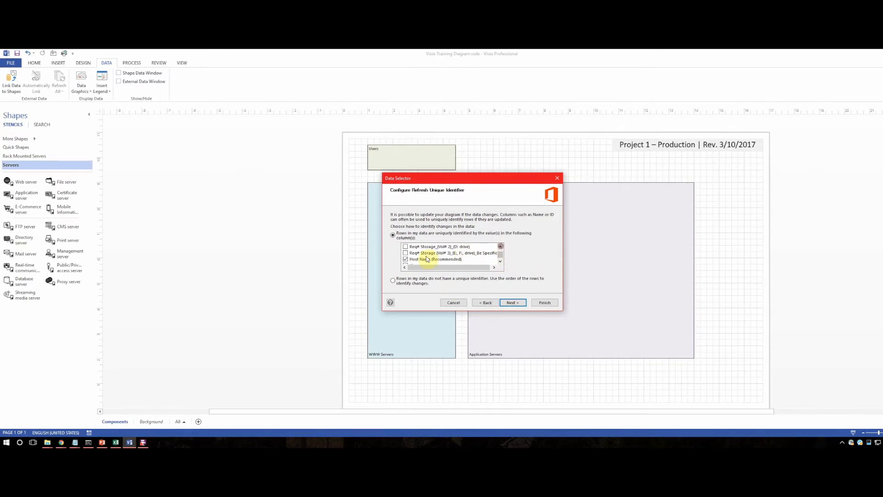
pyautogui.click(513, 302)
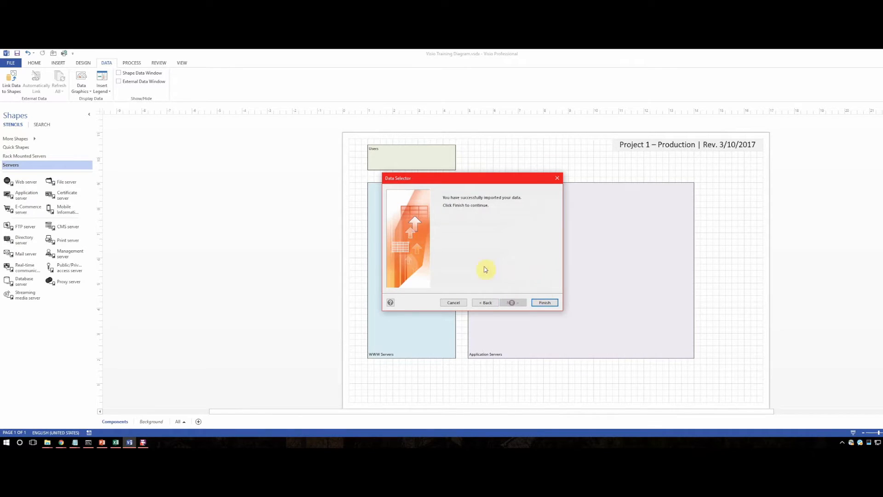
pyautogui.click(544, 303)
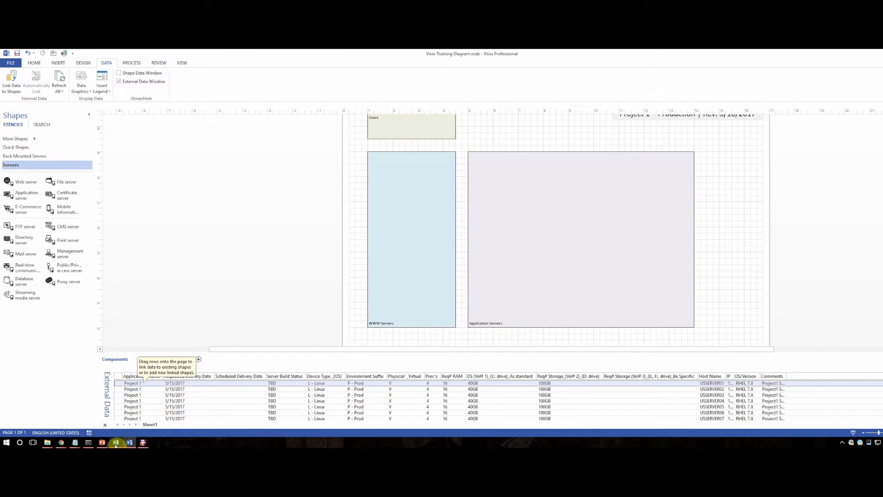
# Examine the imported server rows and their columns in the external data below the diagram
pyautogui.moveTo(116, 444)
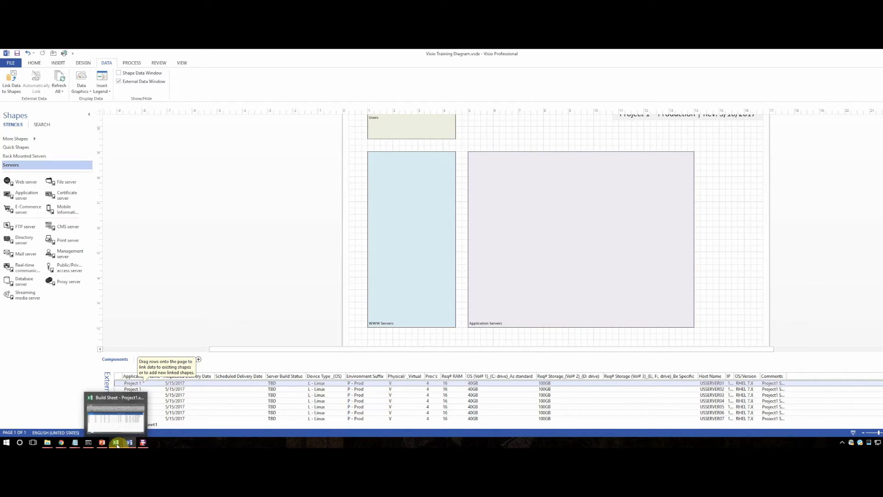
pyautogui.click(270, 407)
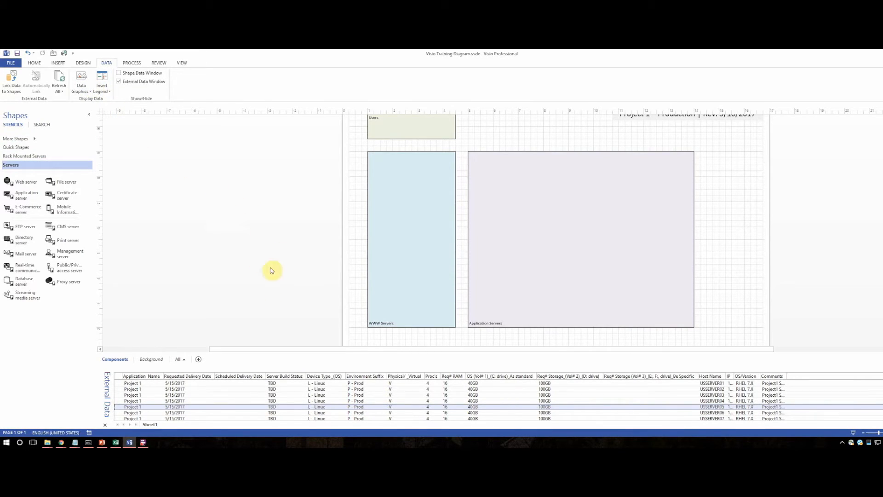
pyautogui.click(215, 396)
pyautogui.click(414, 412)
pyautogui.click(465, 395)
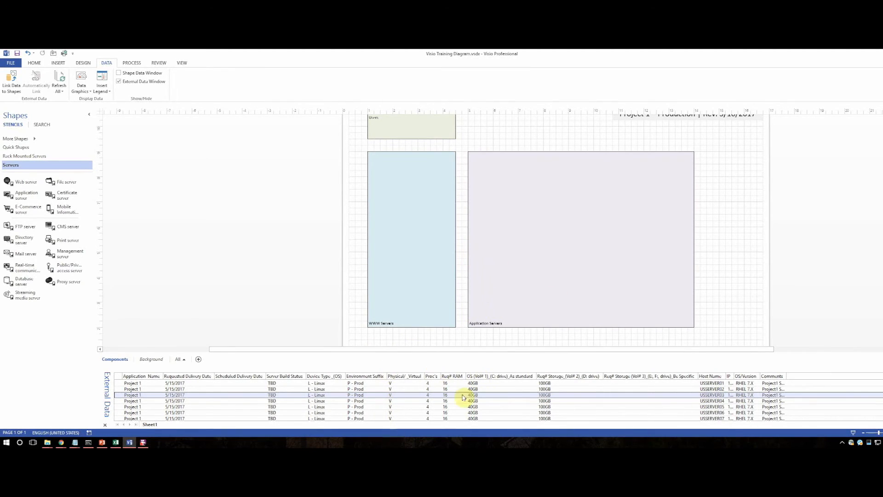
pyautogui.click(261, 391)
pyautogui.click(270, 407)
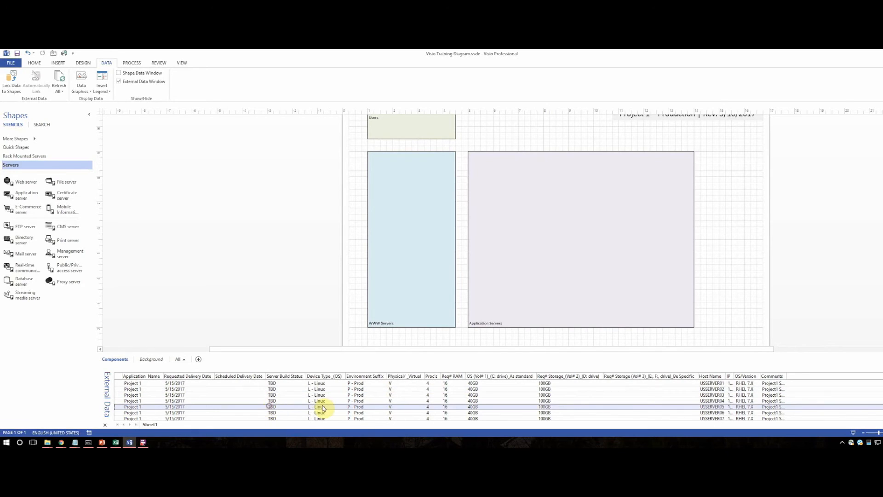
pyautogui.click(331, 389)
pyautogui.click(295, 401)
pyautogui.click(296, 395)
pyautogui.click(303, 413)
pyautogui.click(301, 395)
pyautogui.click(300, 403)
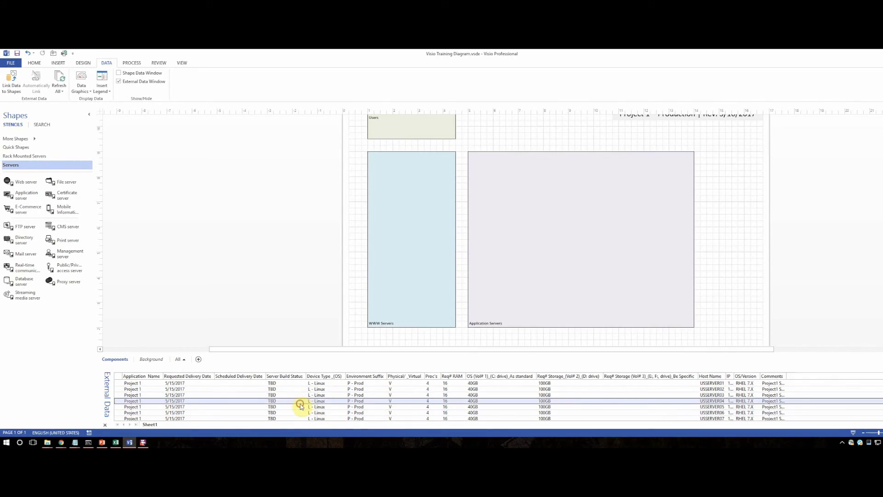
pyautogui.click(312, 389)
pyautogui.click(311, 406)
pyautogui.click(301, 390)
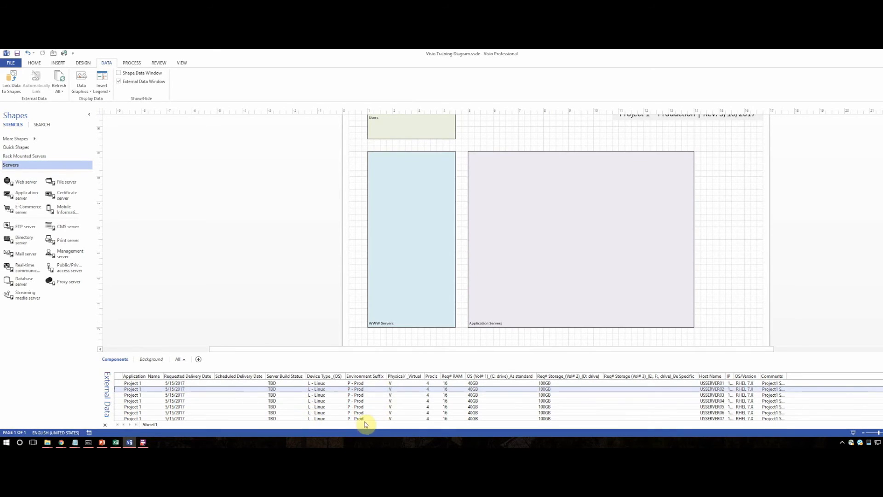
pyautogui.click(317, 406)
pyautogui.click(319, 396)
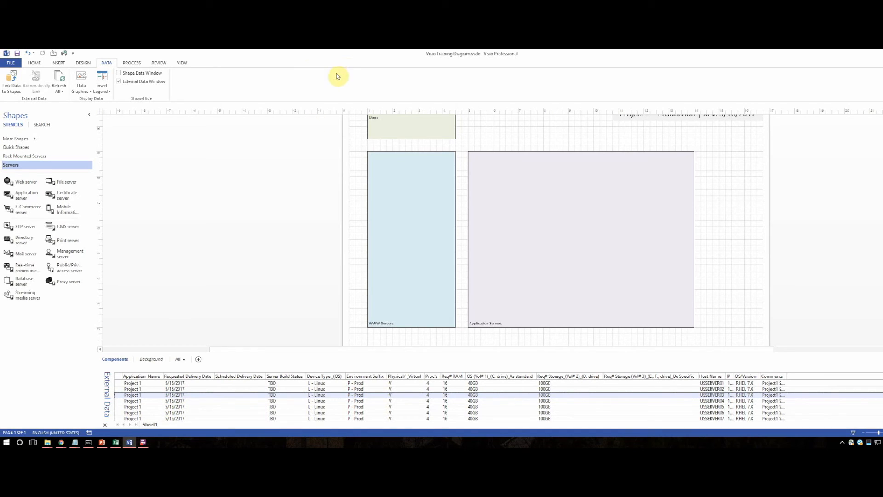
pyautogui.click(147, 412)
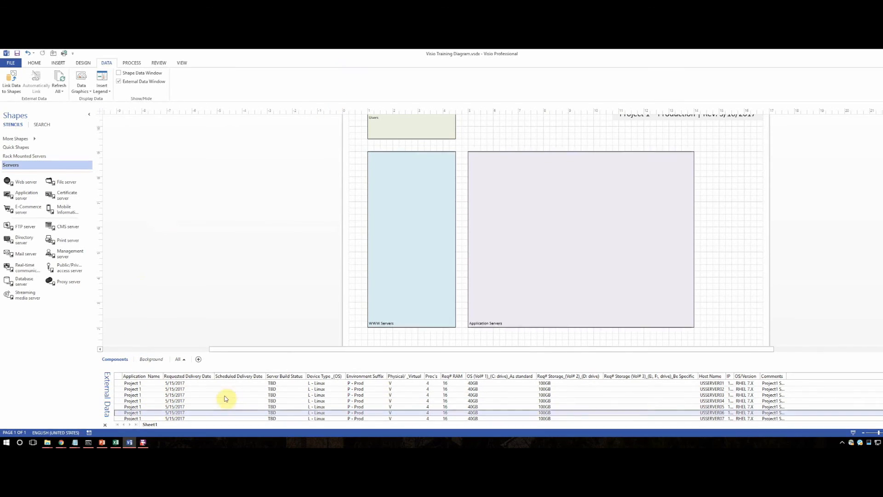
# Select the USSERVER01 row of the external data for placement in the WWW Servers area
pyautogui.click(175, 383)
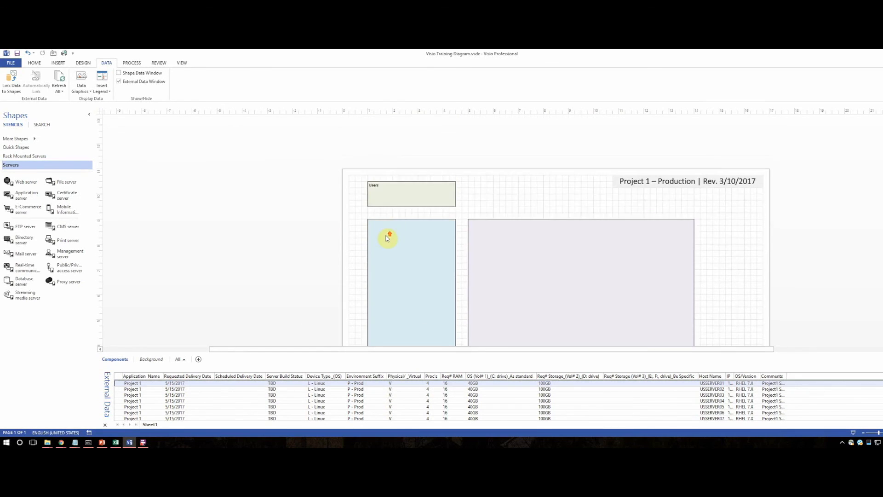
pyautogui.scroll(2, 389, 235)
pyautogui.scroll(-3, 388, 234)
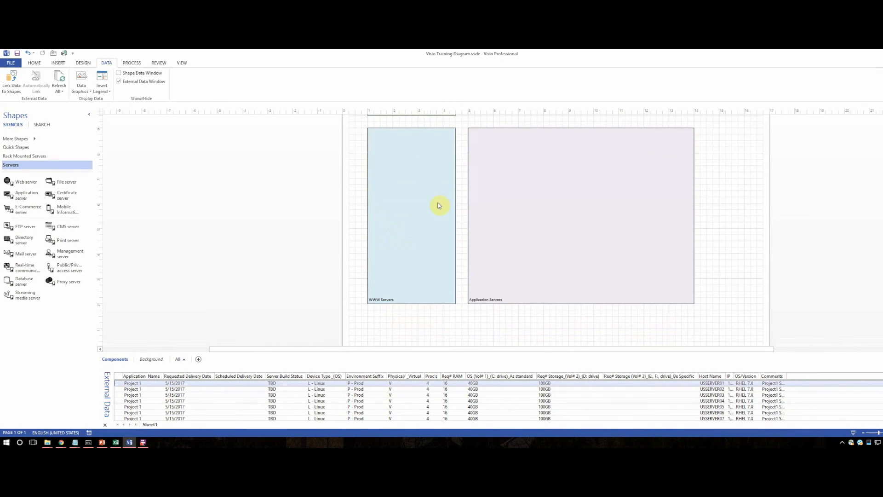